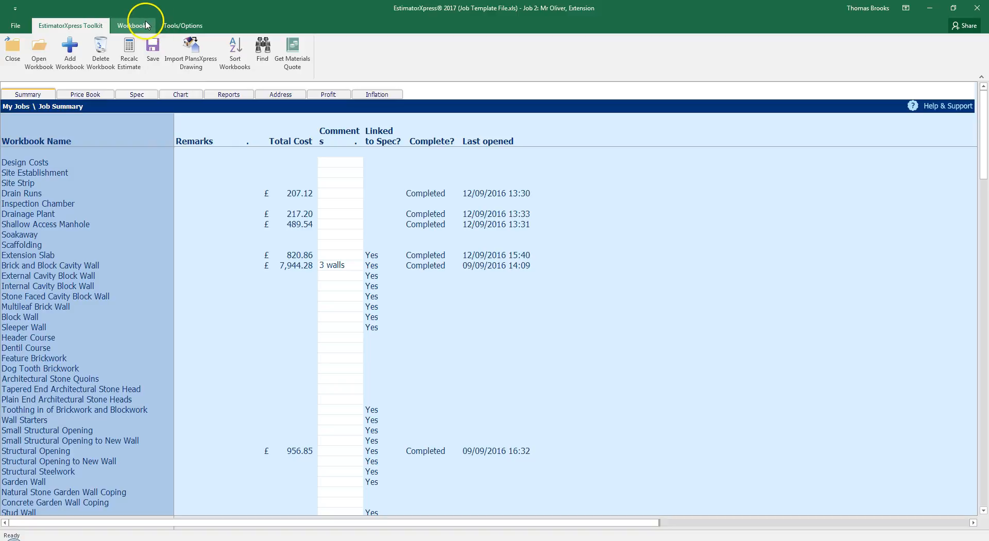
Add a worksheet from the typical house floor template of Suspended Floor, named Floor, with the location set to Extension.
{"action": "left_click", "coordinate": [146, 25]}
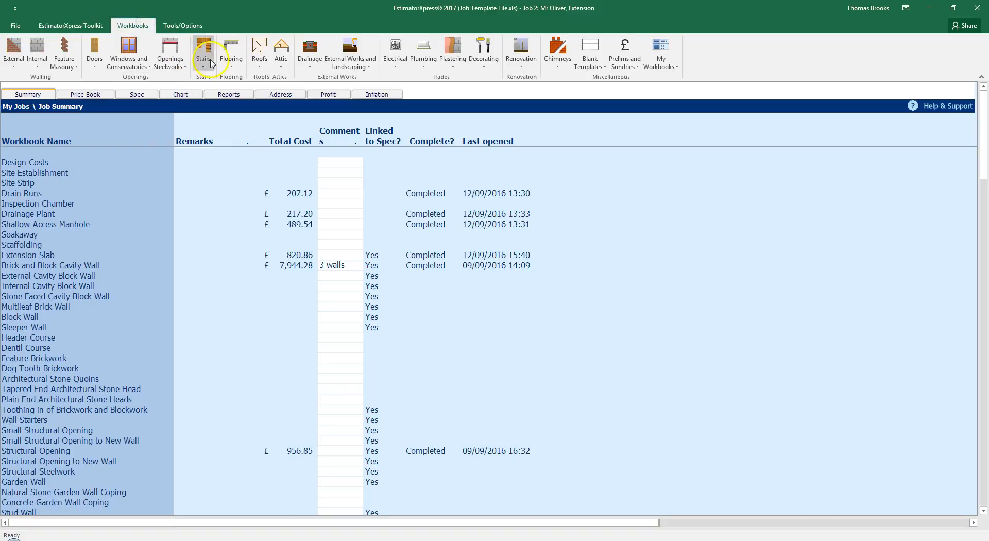
{"action": "left_click", "coordinate": [230, 63]}
{"action": "mouse_move", "coordinate": [307, 79]}
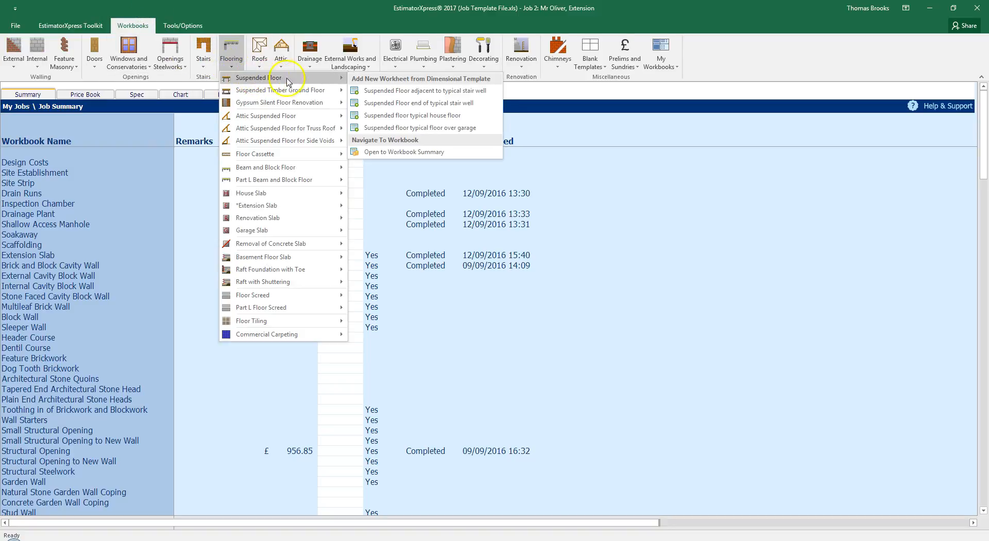
{"action": "left_click", "coordinate": [413, 116]}
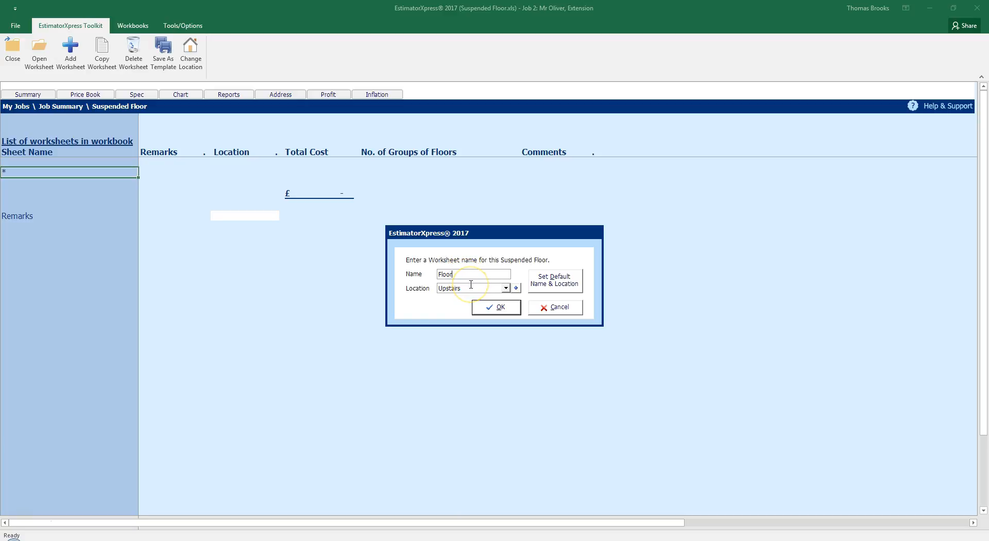
{"action": "left_click_drag", "start_coordinate": [471, 284], "coordinate": [434, 295]}
{"action": "type", "text": "Extension"}
{"action": "left_click", "coordinate": [488, 308]}
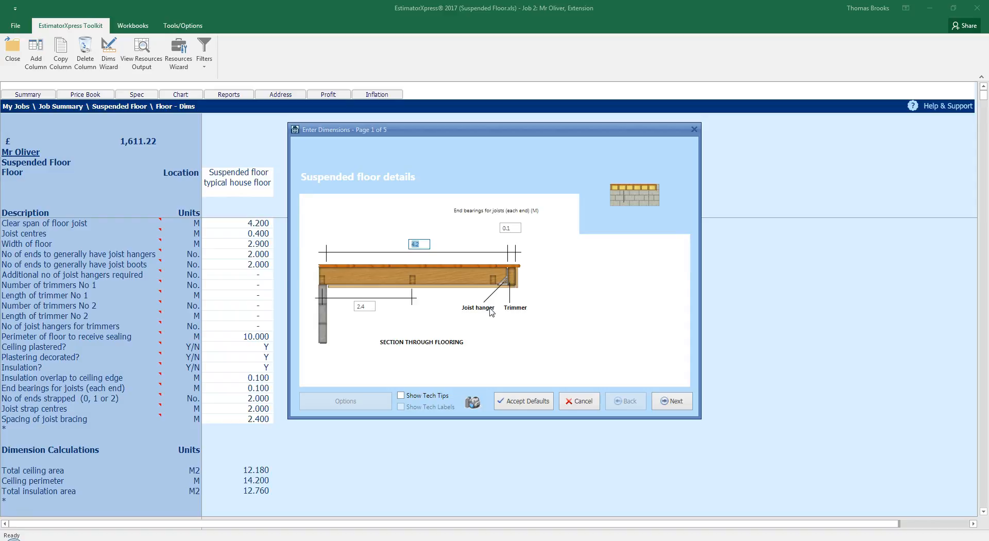
Set the clear span of the floor joists to 2.2 m.
{"action": "left_click", "coordinate": [422, 243]}
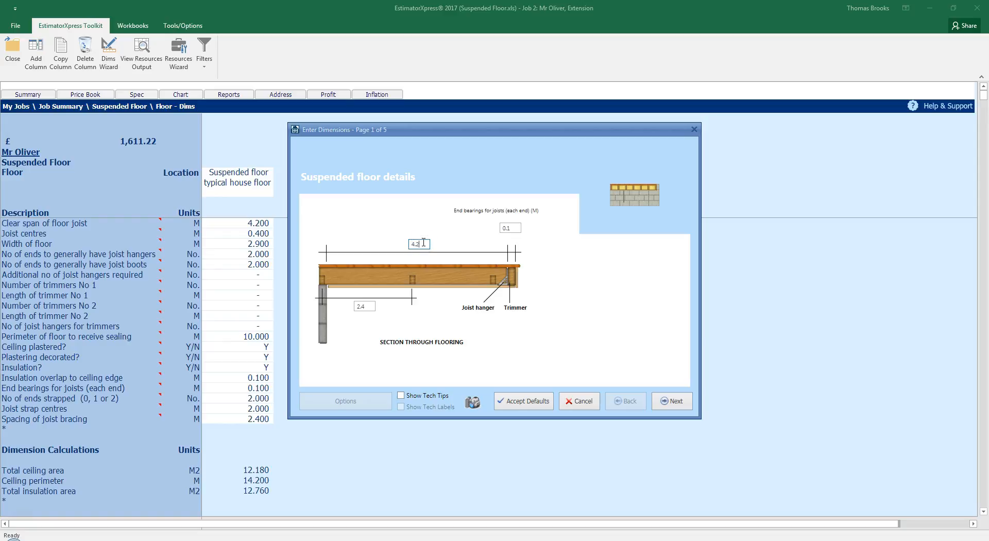
{"action": "left_click_drag", "start_coordinate": [423, 243], "coordinate": [325, 228]}
{"action": "type", "text": "2.2"}
{"action": "left_click", "coordinate": [333, 228]}
Set the spacing of the joist bracing to 1.2 m and continue to the second page of dimensions.
{"action": "left_click", "coordinate": [511, 228]}
{"action": "left_click", "coordinate": [366, 307]}
{"action": "key", "text": "BackSpace"}
{"action": "key", "text": "BackSpace"}
{"action": "key", "text": "BackSpace"}
{"action": "type", "text": "1.2"}
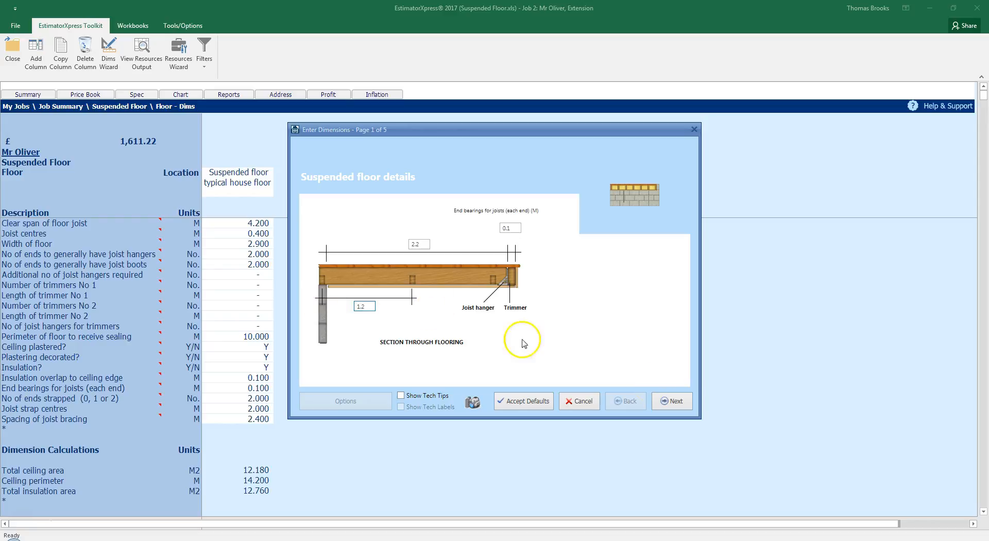
{"action": "left_click", "coordinate": [668, 404]}
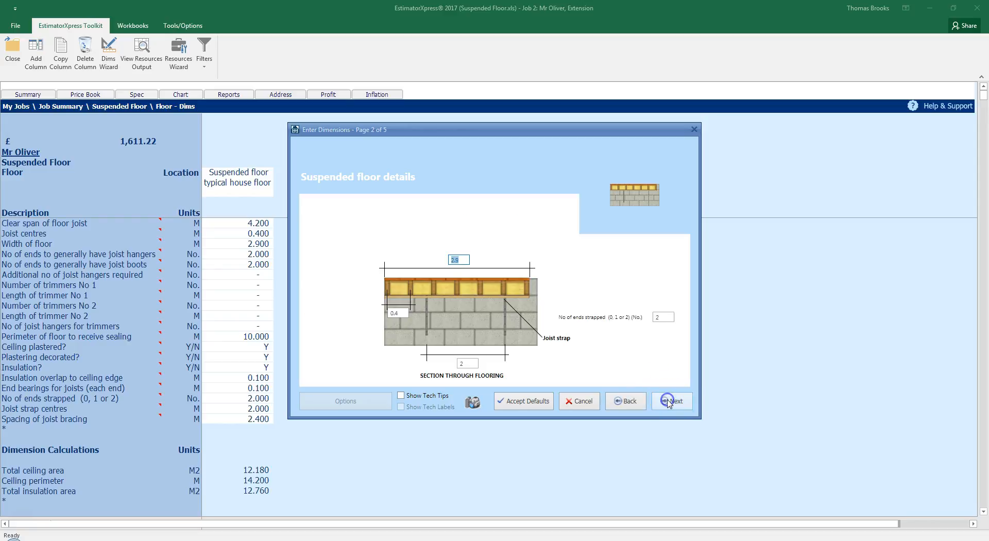
Set the width of the floor to 3.4 m, keep the default joist and strap centres, and continue to the trimmer details.
{"action": "left_click", "coordinate": [464, 260]}
{"action": "left_click", "coordinate": [464, 260]}
{"action": "type", "text": "3.4"}
{"action": "left_click", "coordinate": [402, 313]}
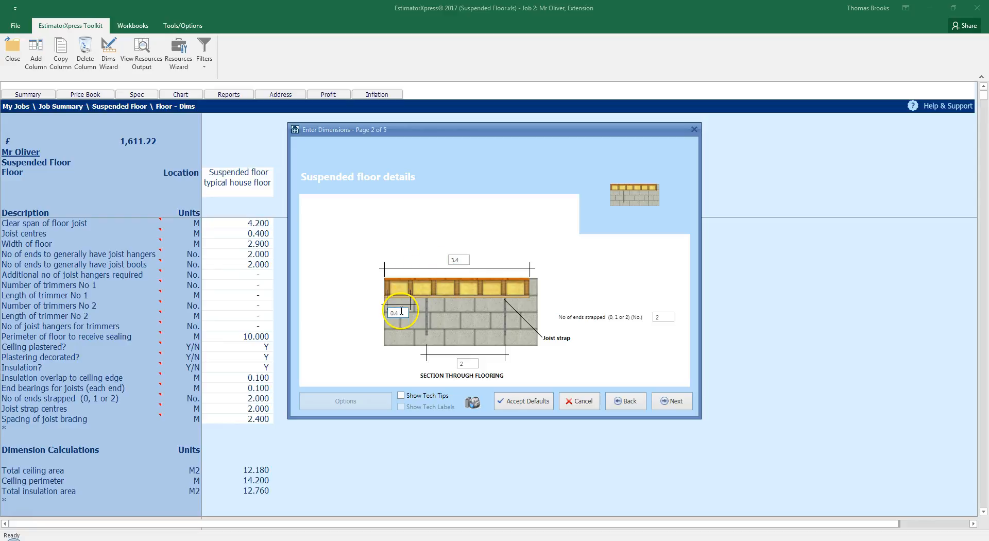
{"action": "left_click", "coordinate": [469, 363]}
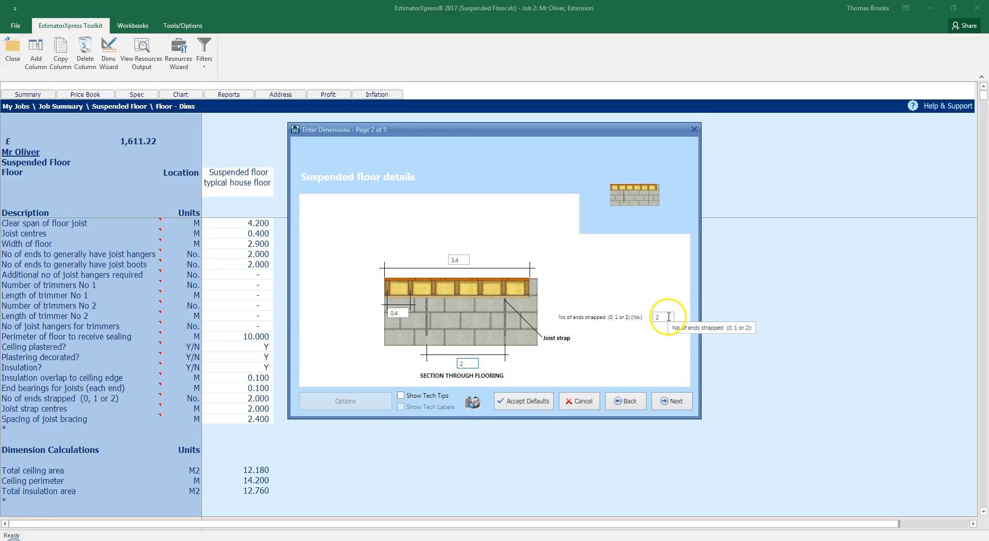
{"action": "left_click", "coordinate": [675, 402]}
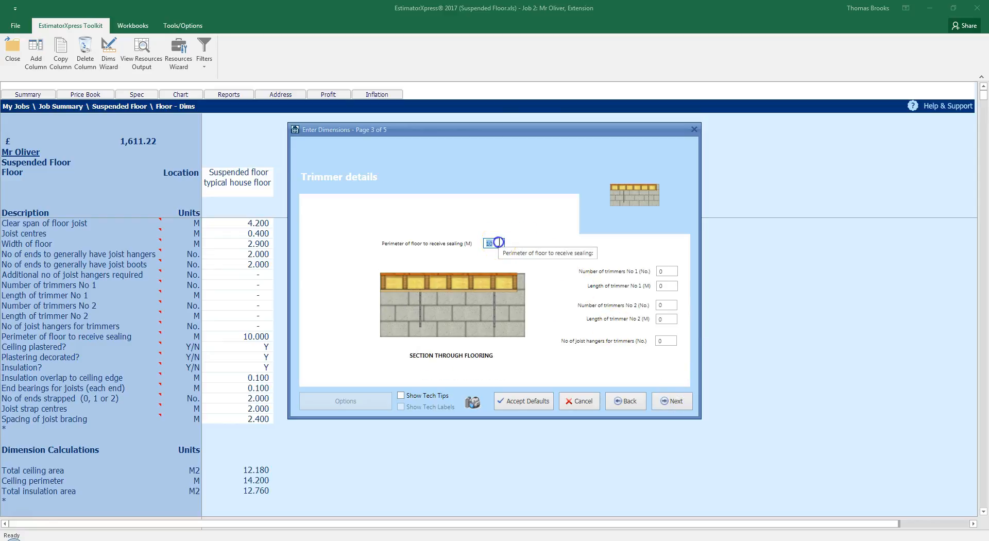
Set the perimeter of floor to receive sealing to 11.2 m, without any trimmers, and continue to the joist end details.
{"action": "type", "text": "11"}
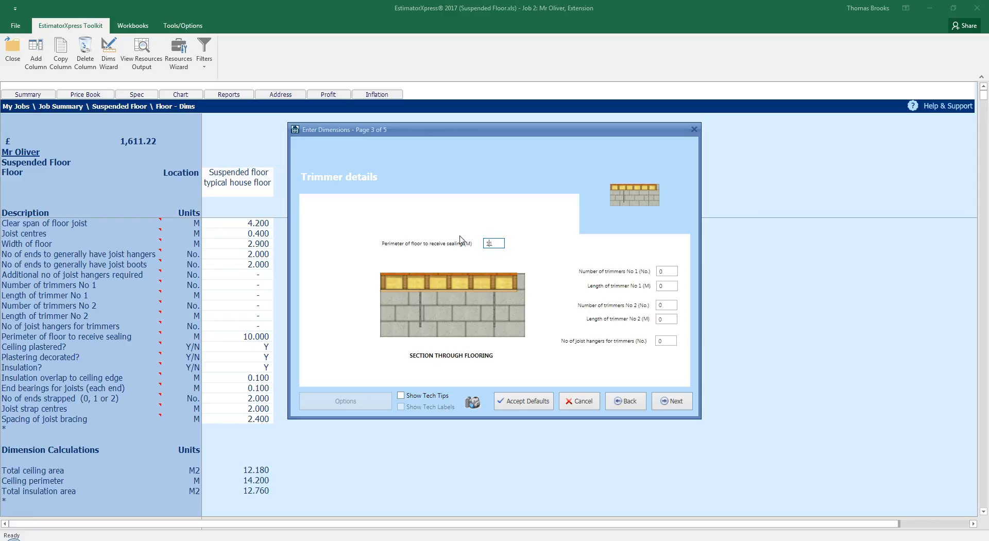
{"action": "type", "text": ".2"}
{"action": "left_click", "coordinate": [668, 270]}
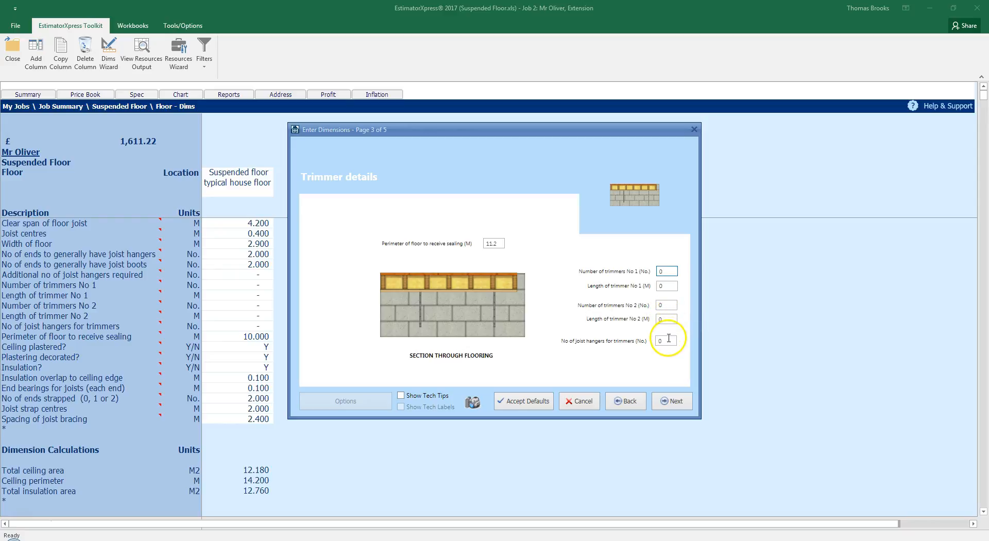
{"action": "left_click", "coordinate": [672, 401]}
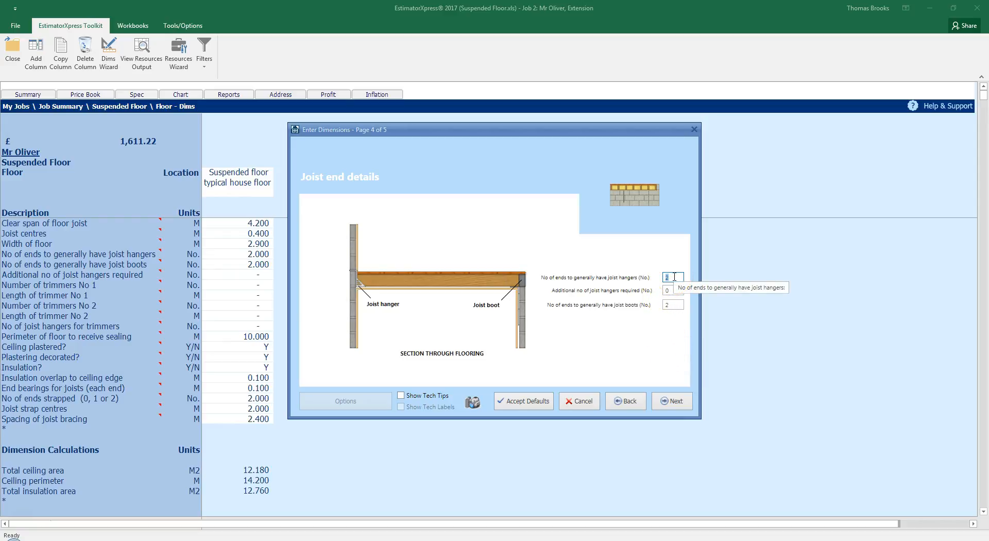
Set the ends with joist hangers and with joist boots to 1 each, then finish the wizard with default plastering details.
{"action": "type", "text": "1"}
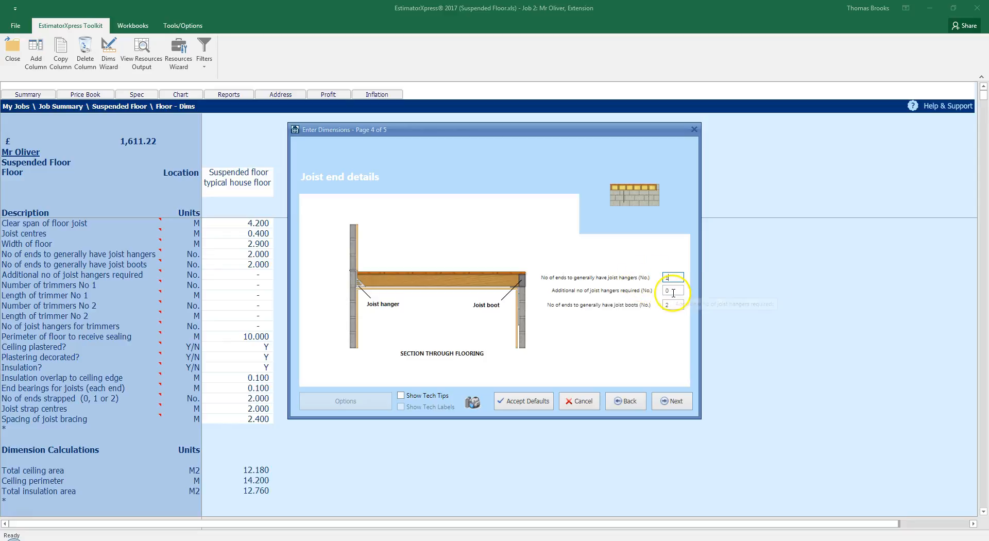
{"action": "left_click", "coordinate": [649, 308]}
{"action": "type", "text": "1"}
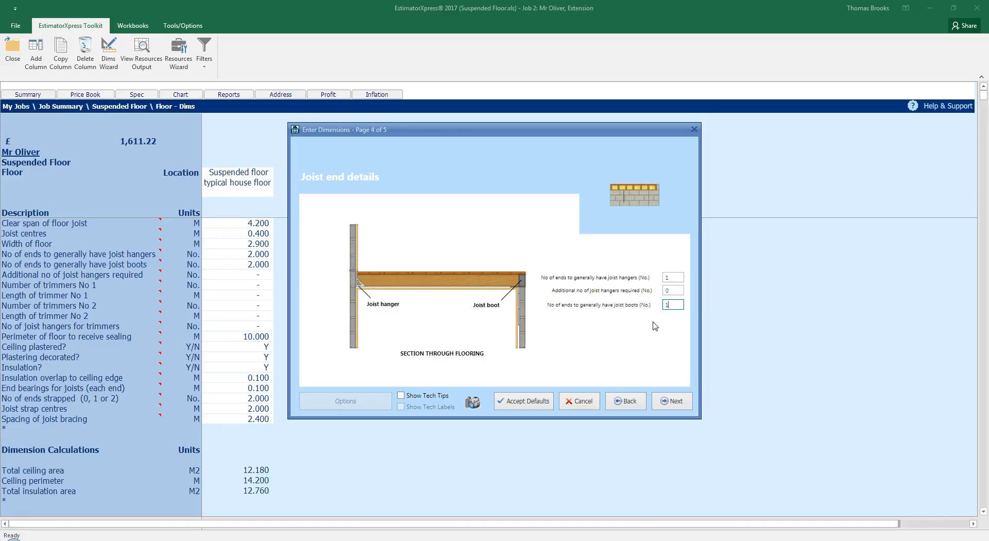
{"action": "left_click", "coordinate": [681, 405]}
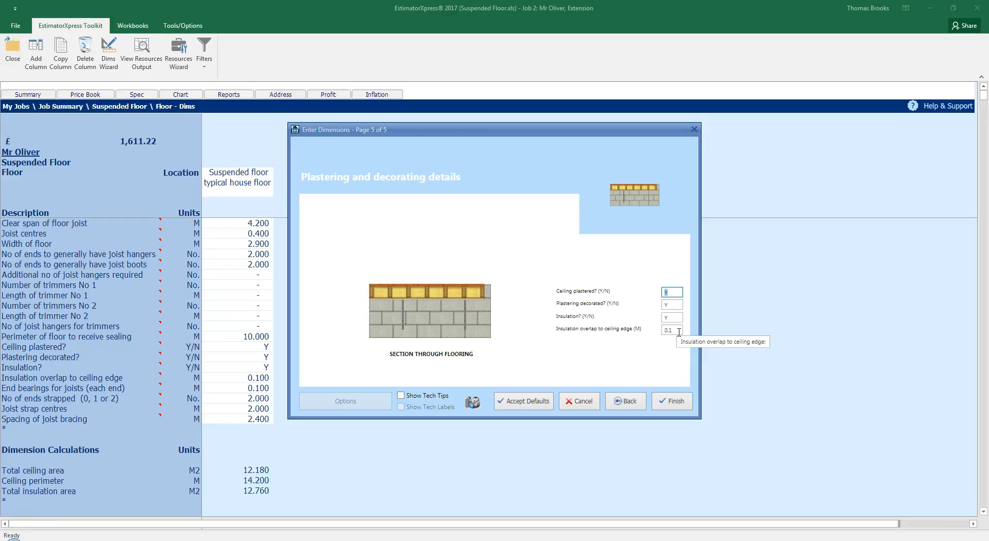
{"action": "left_click", "coordinate": [674, 401]}
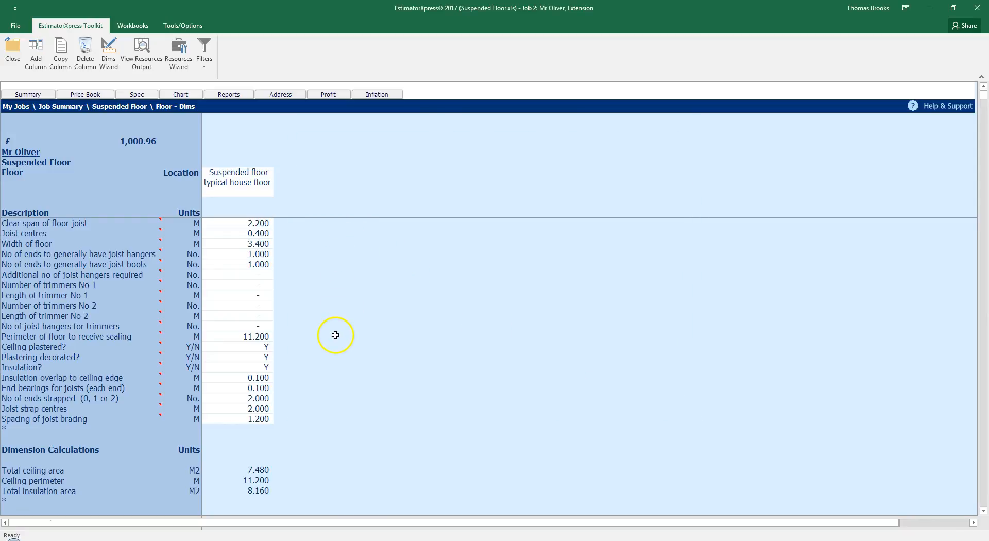
Open the resources output of the floor worksheet and locate the material and labour items for insulation layer 2.
{"action": "left_click", "coordinate": [155, 50]}
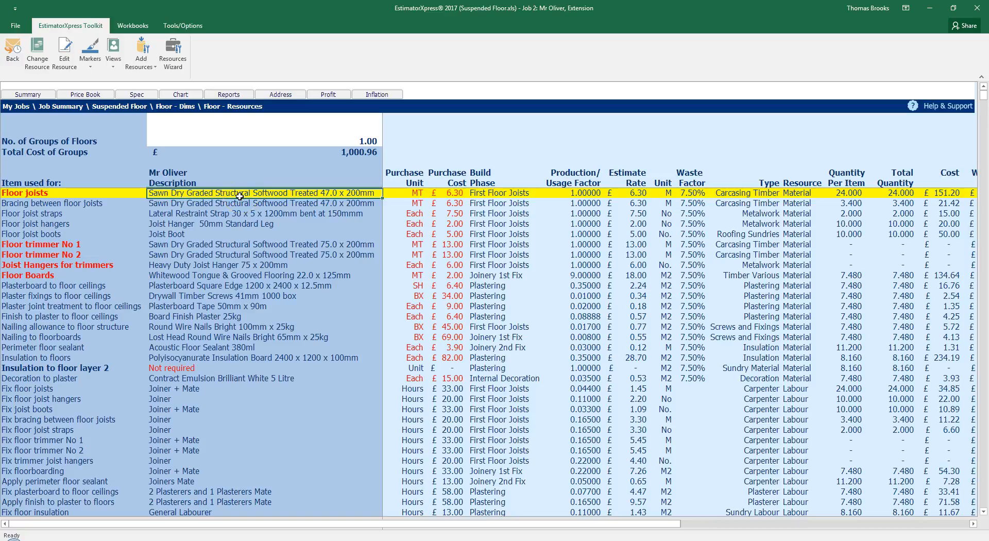
{"action": "left_click", "coordinate": [200, 368]}
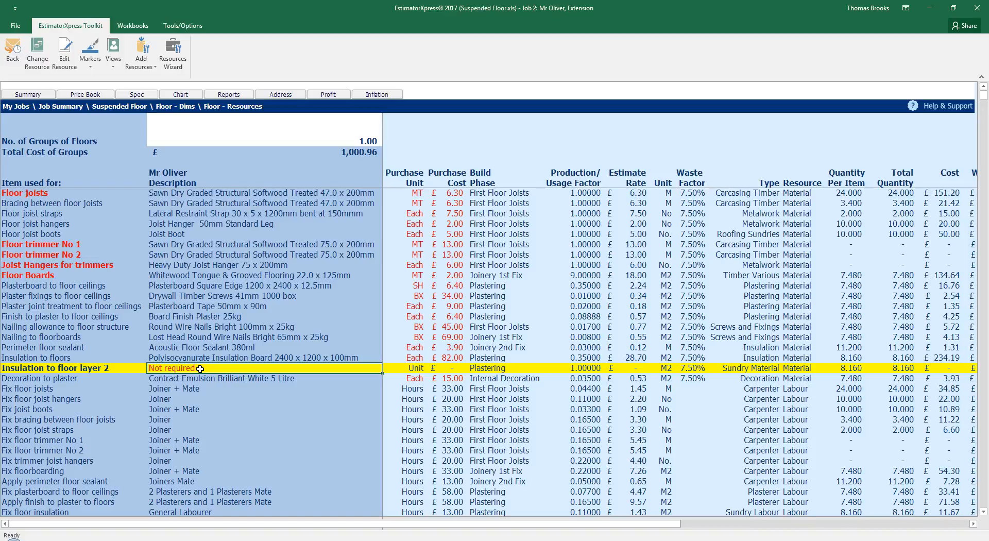
{"action": "scroll", "coordinate": [200, 368], "scroll_direction": "down", "scroll_amount": 3}
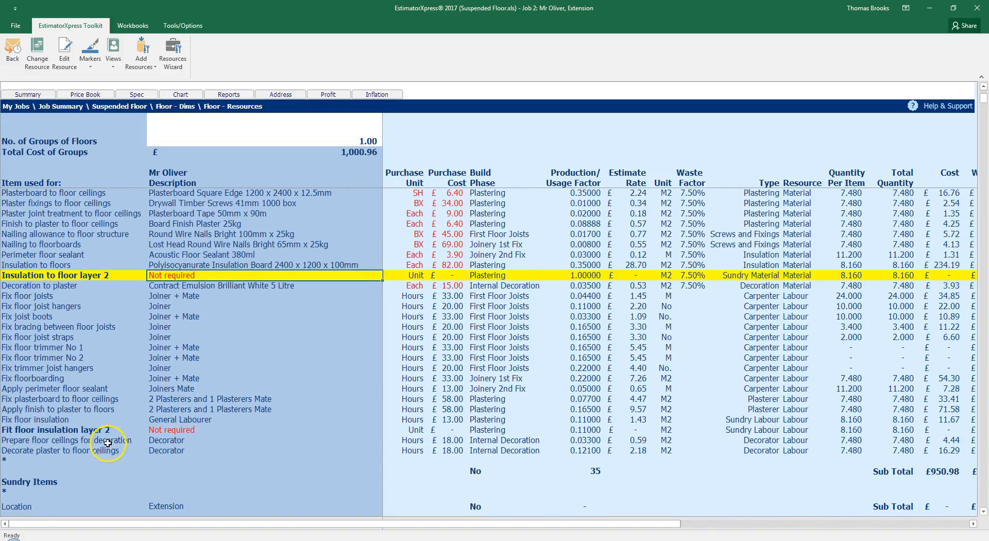
{"action": "left_click", "coordinate": [188, 427]}
Open the price book to change the resource for Insulation to floor layer 2.
{"action": "left_click", "coordinate": [212, 275]}
{"action": "left_click", "coordinate": [211, 275]}
{"action": "right_click", "coordinate": [211, 276]}
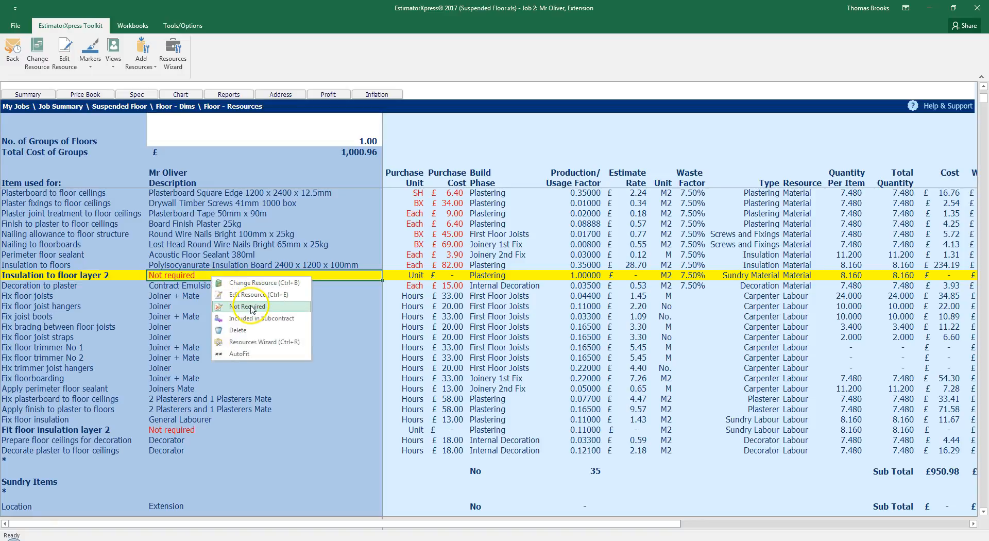
{"action": "left_click", "coordinate": [190, 276]}
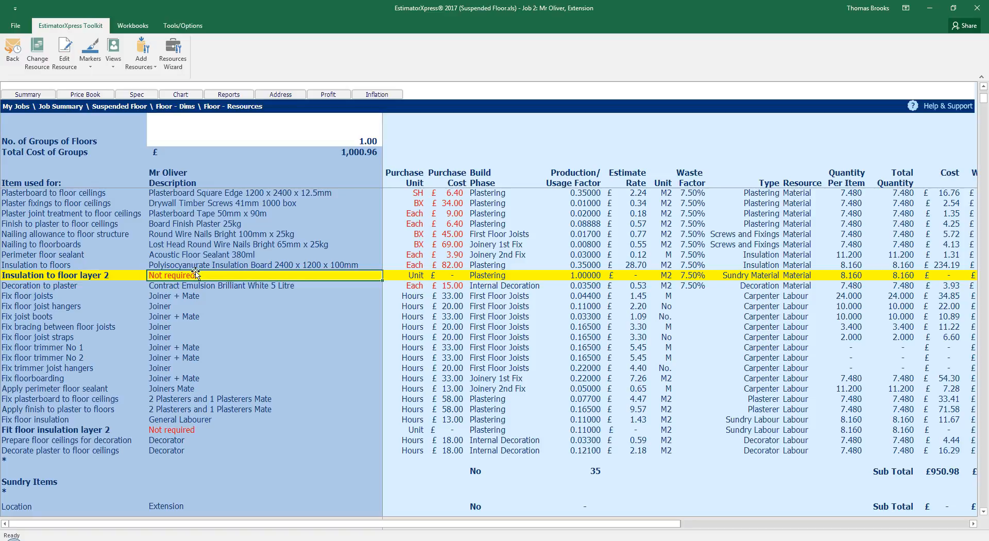
{"action": "left_click", "coordinate": [194, 274]}
{"action": "left_click", "coordinate": [57, 62]}
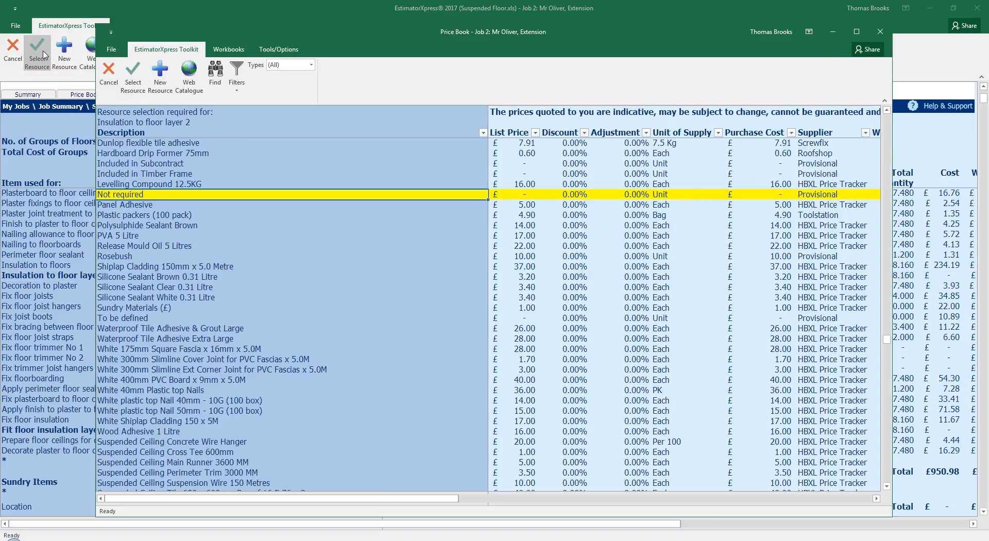
Filter the price book resources by the Insulation type.
{"action": "left_click", "coordinate": [168, 191]}
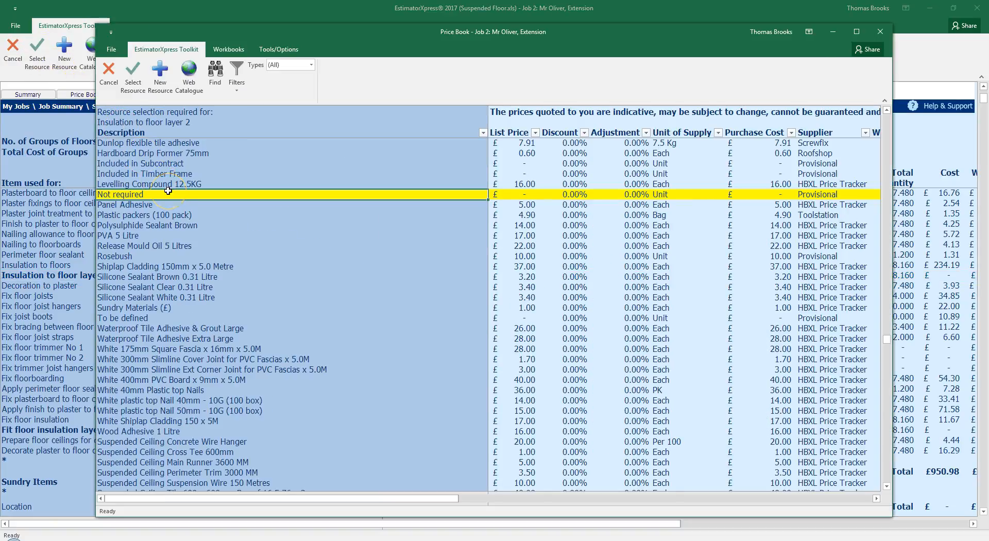
{"action": "left_click", "coordinate": [179, 180]}
{"action": "left_click", "coordinate": [312, 66]}
{"action": "scroll", "coordinate": [324, 269], "scroll_direction": "down", "scroll_amount": 2}
{"action": "scroll", "coordinate": [324, 273], "scroll_direction": "down", "scroll_amount": 15}
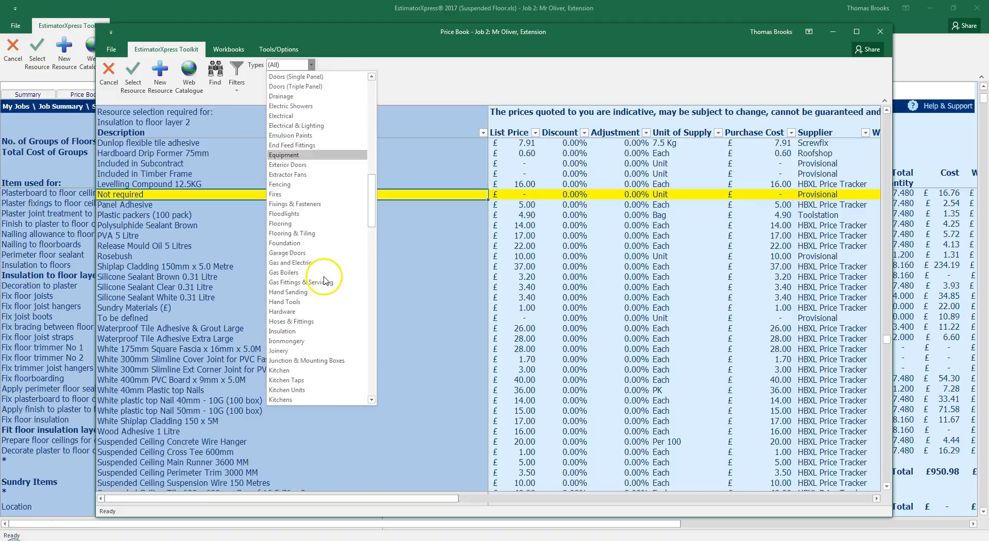
{"action": "scroll", "coordinate": [324, 281], "scroll_direction": "down", "scroll_amount": 1}
{"action": "left_click", "coordinate": [304, 301]}
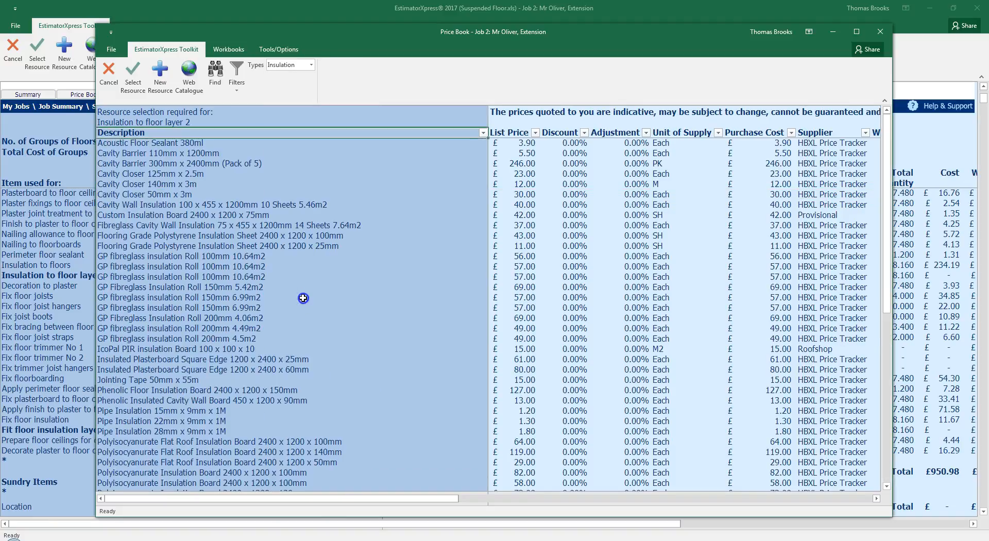
Choose Polyisocyanurate Insulation Board 2400 x 1200 x 20mm as the resource for the second insulation layer.
{"action": "left_click", "coordinate": [303, 298]}
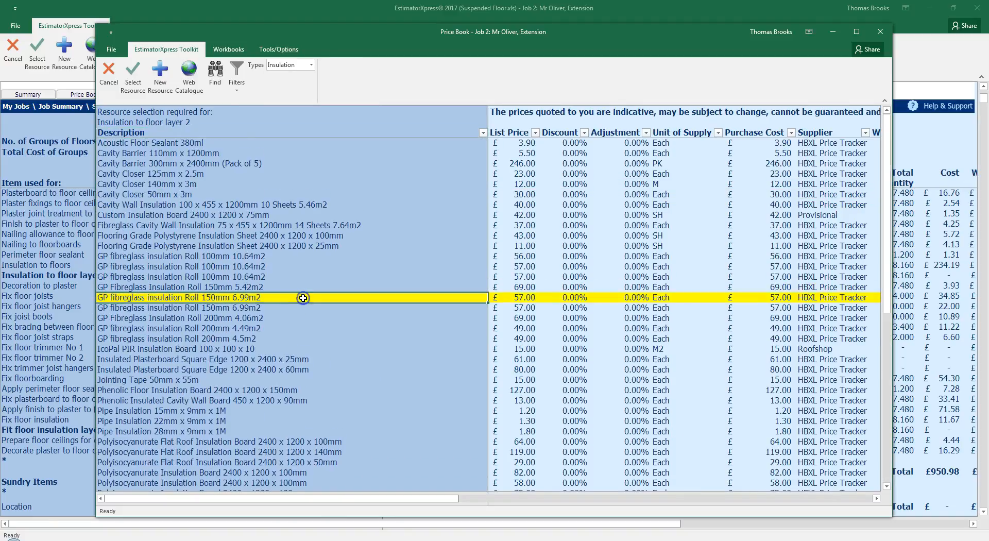
{"action": "scroll", "coordinate": [303, 298], "scroll_direction": "down", "scroll_amount": 6}
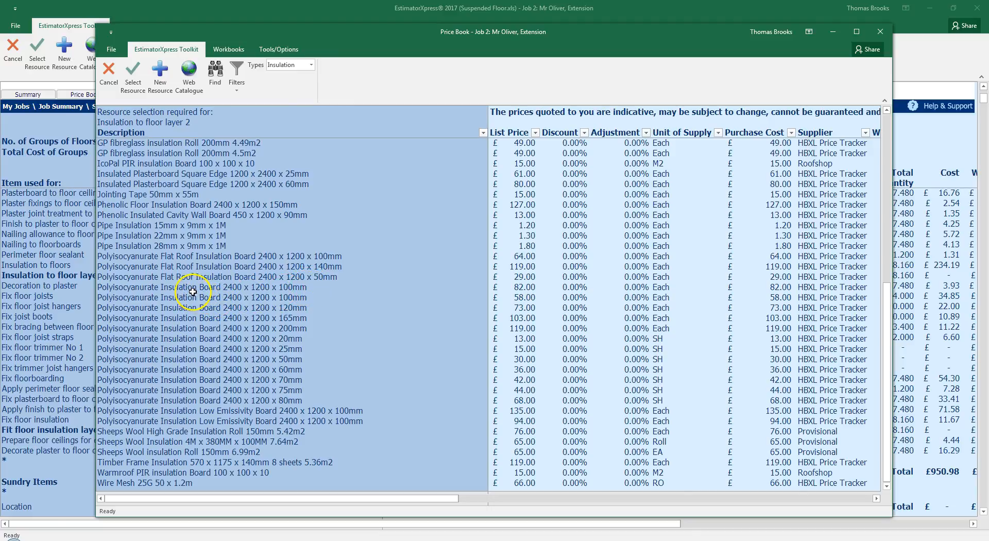
{"action": "left_click", "coordinate": [217, 338]}
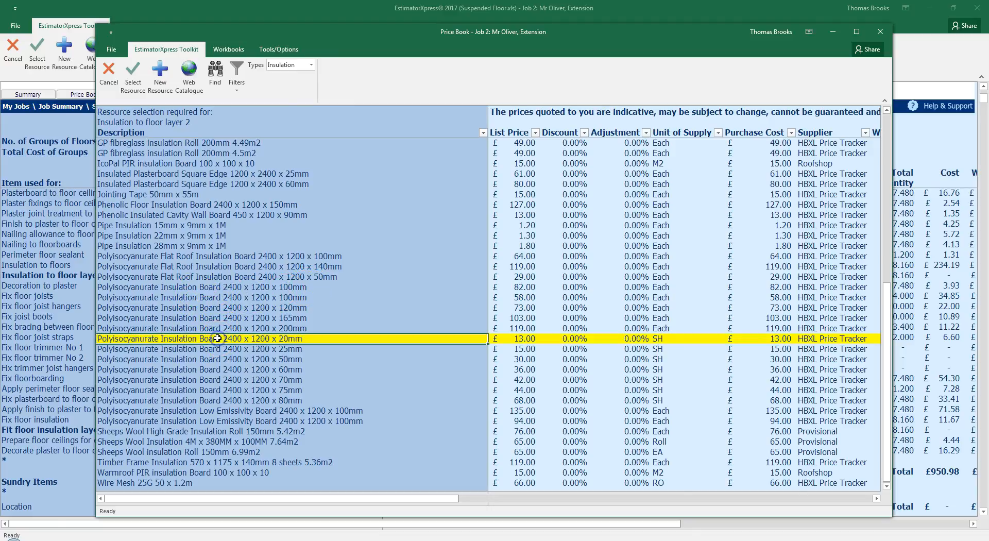
{"action": "left_click", "coordinate": [223, 341]}
{"action": "left_click", "coordinate": [133, 78]}
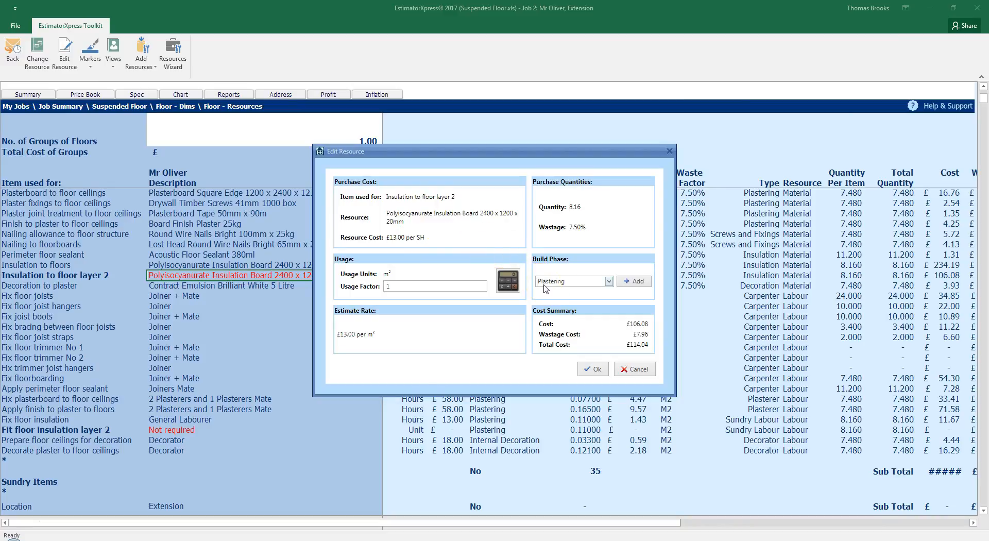
Calculate the board's usage factor as 1 sheet for 2.8 M2 of insulation and apply it to the resource.
{"action": "left_click", "coordinate": [508, 281]}
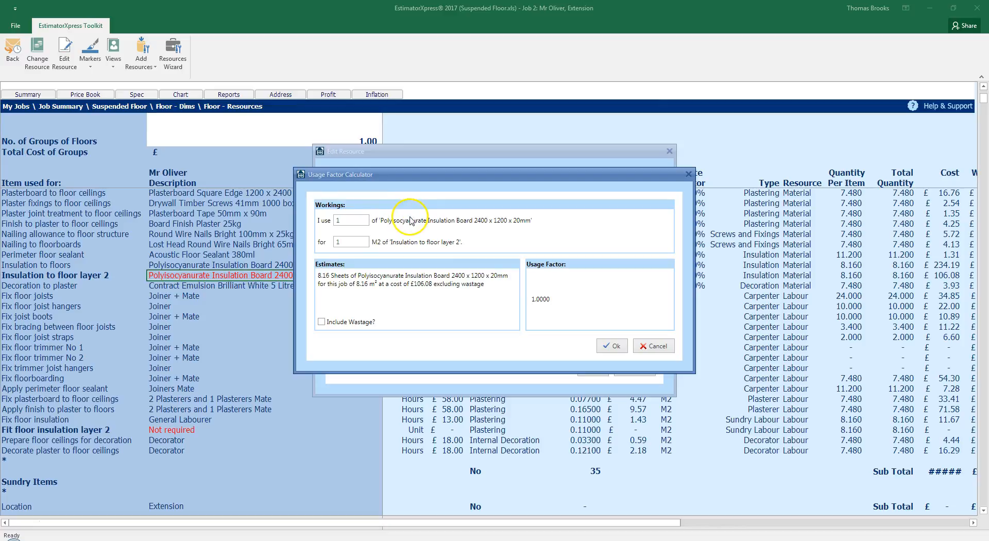
{"action": "double_click", "coordinate": [361, 243]}
{"action": "type", "text": "2.8"}
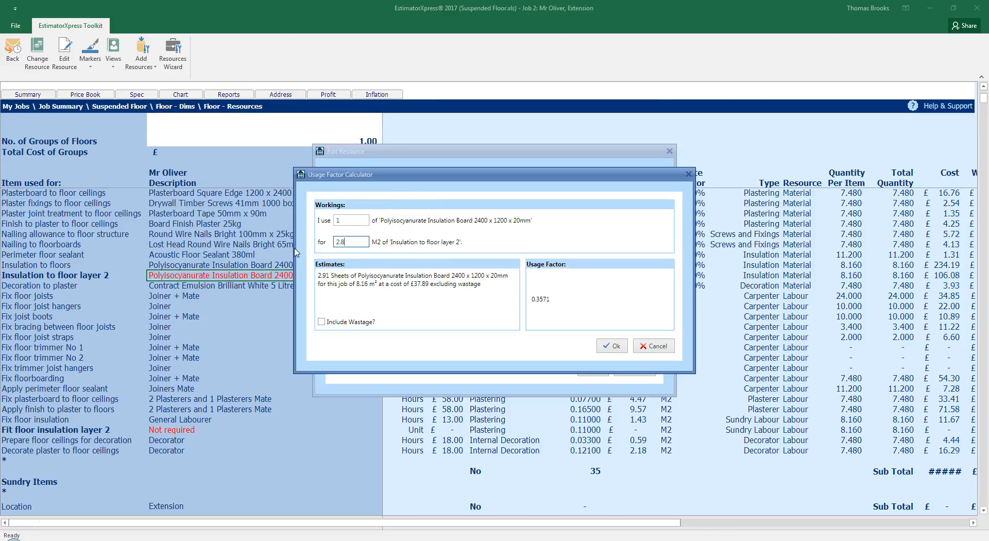
{"action": "left_click", "coordinate": [611, 346]}
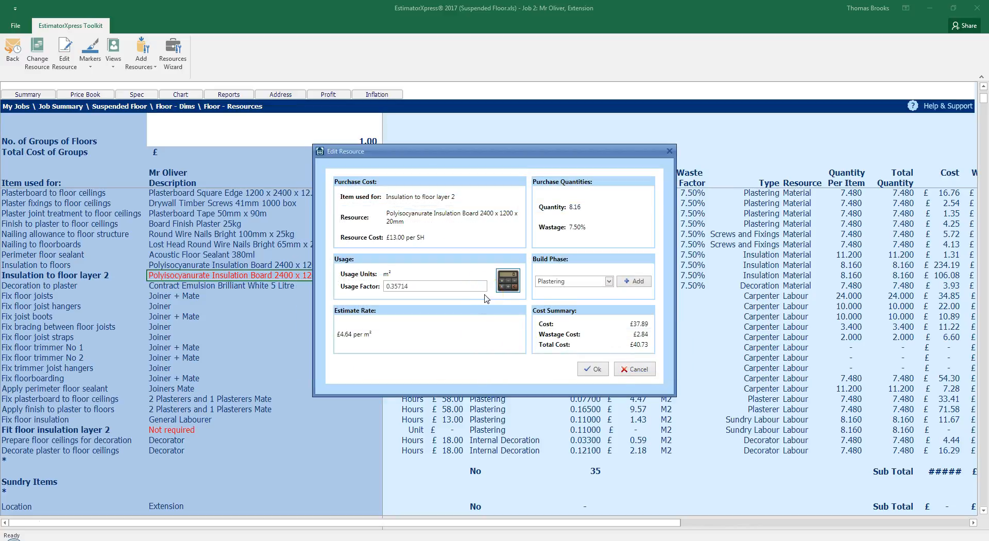
{"action": "left_click", "coordinate": [591, 368]}
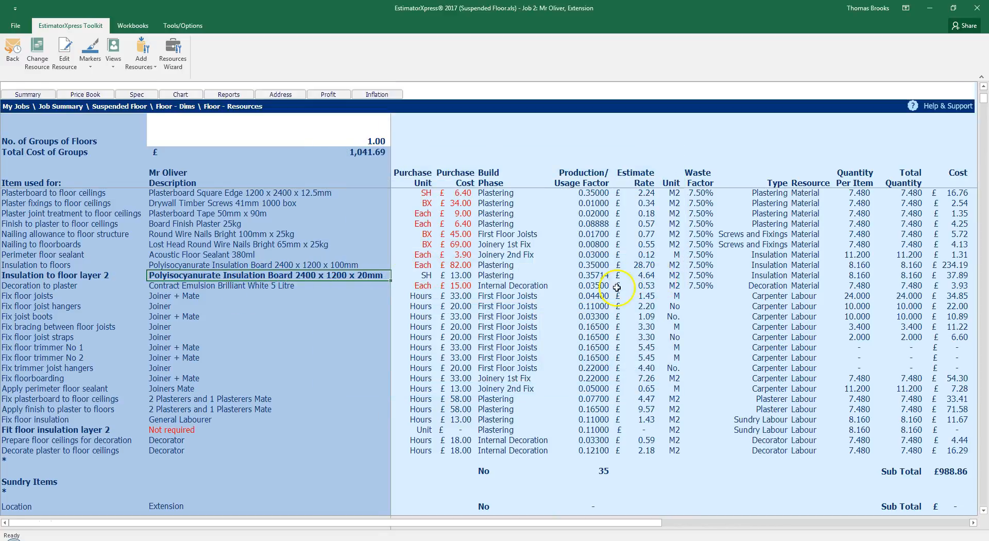
Choose General Labourer from the price book as the resource for Fit floor insulation layer 2.
{"action": "left_click", "coordinate": [167, 428]}
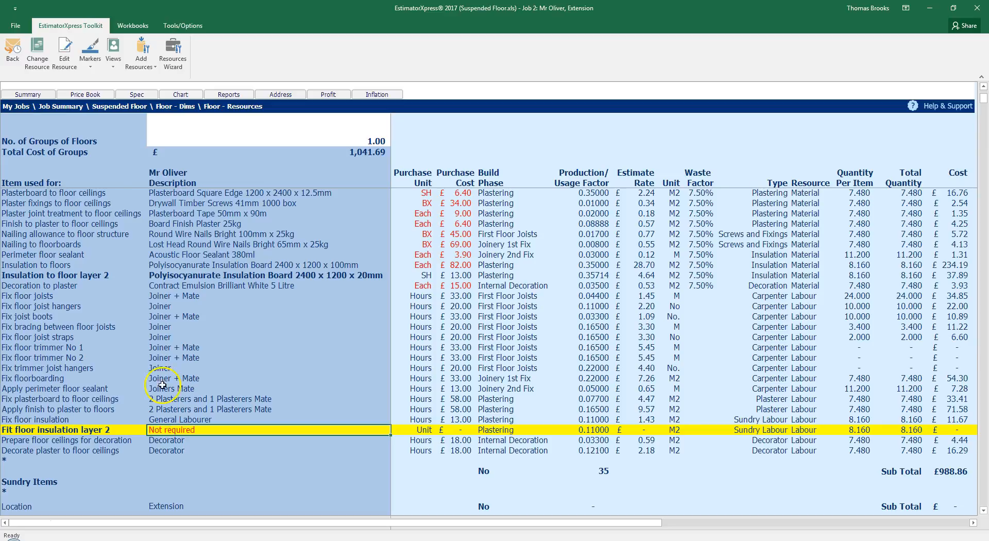
{"action": "left_click", "coordinate": [38, 49]}
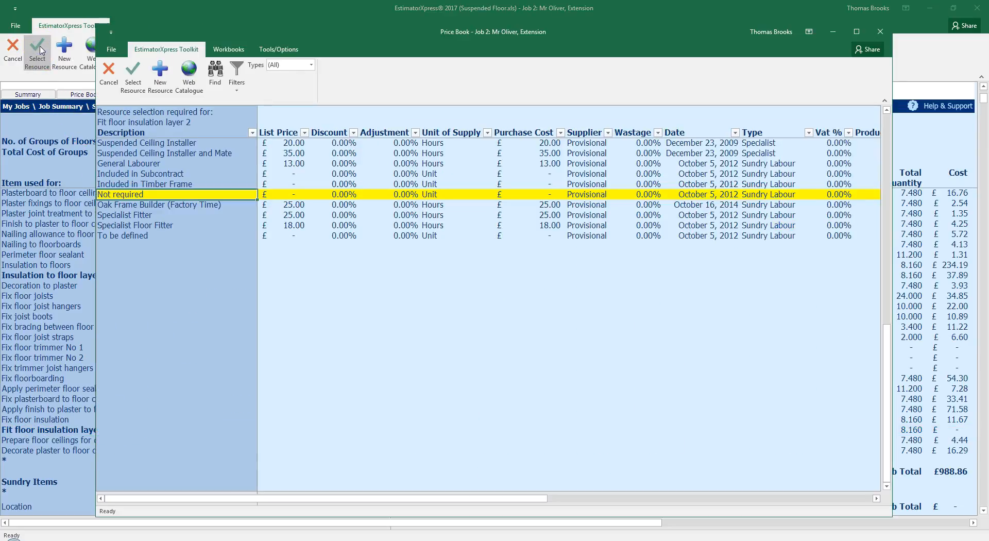
{"action": "left_click", "coordinate": [152, 165]}
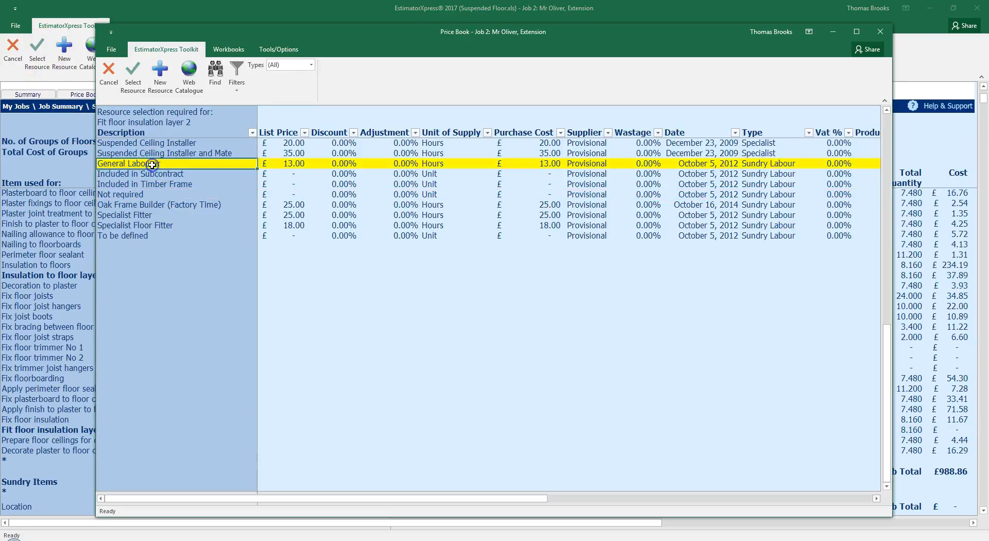
{"action": "left_click", "coordinate": [135, 77]}
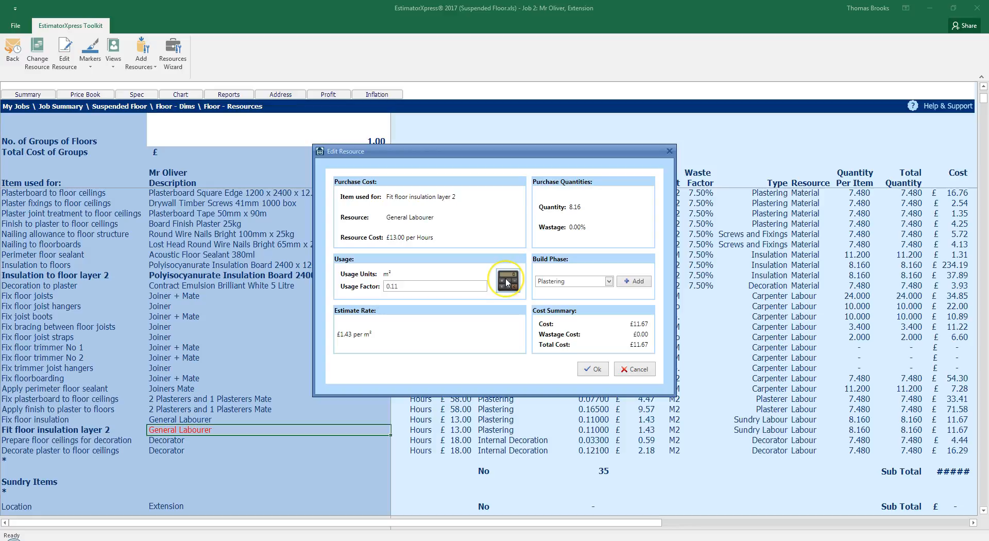
Review the labourer's usage factor workings in the calculator and accept the resource with its existing usage factor.
{"action": "left_click", "coordinate": [507, 282]}
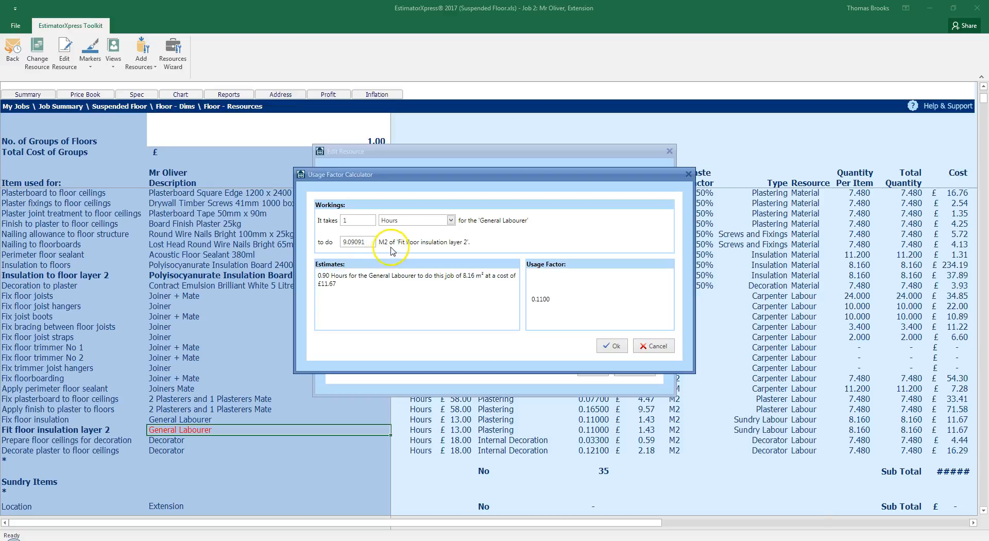
{"action": "left_click", "coordinate": [611, 346]}
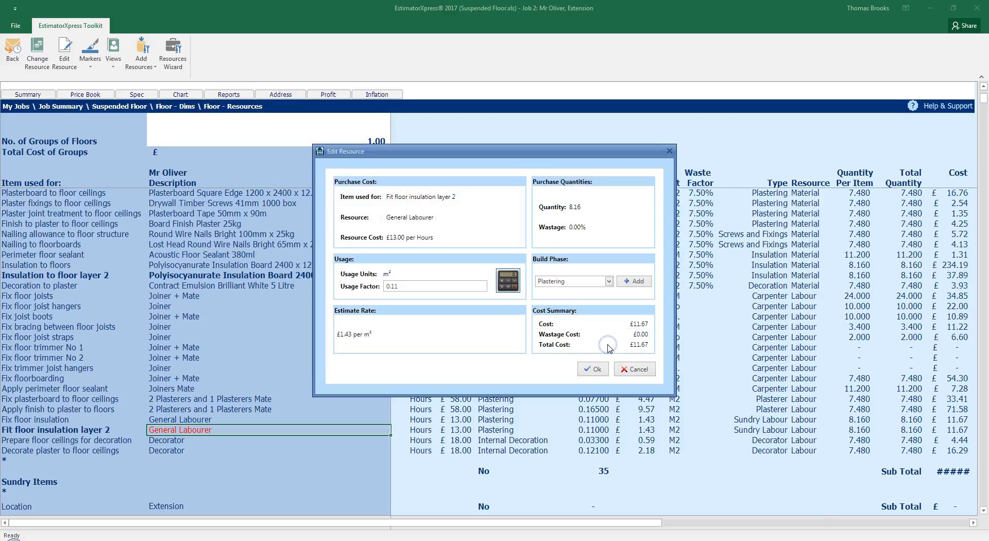
{"action": "left_click", "coordinate": [592, 369]}
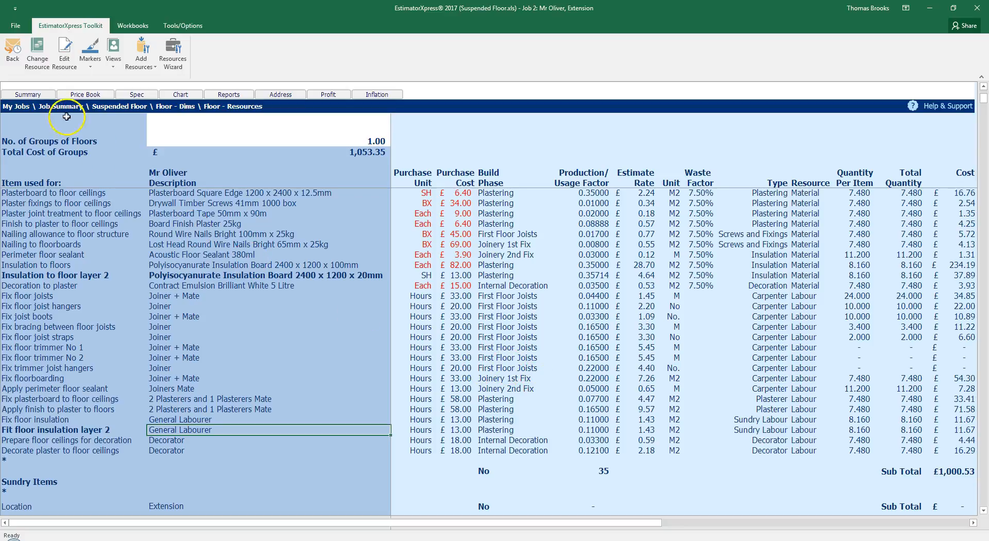
Leave the floor resources and dimensions, close the Suspended Floor workbook and mark it as complete.
{"action": "left_click", "coordinate": [14, 51]}
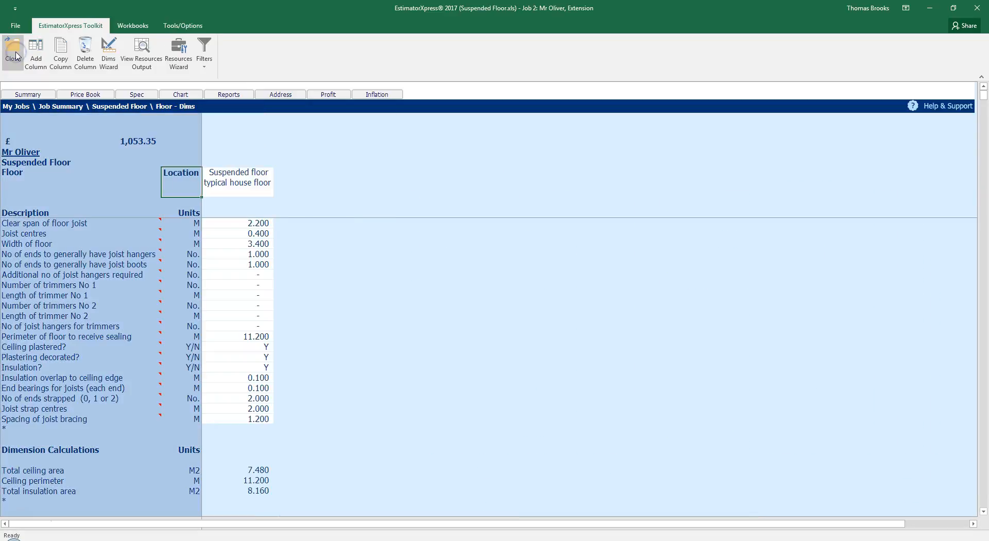
{"action": "left_click", "coordinate": [15, 55]}
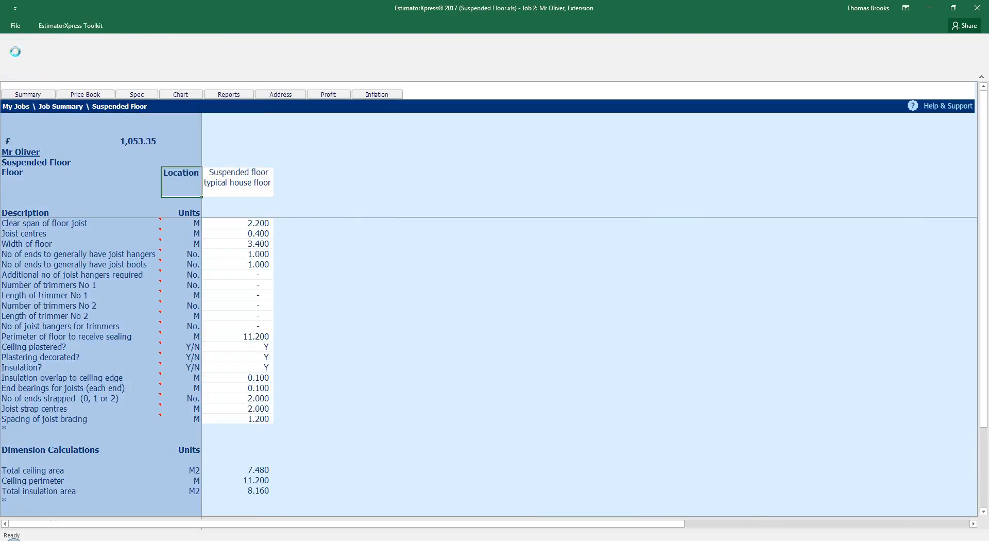
{"action": "left_click", "coordinate": [15, 54]}
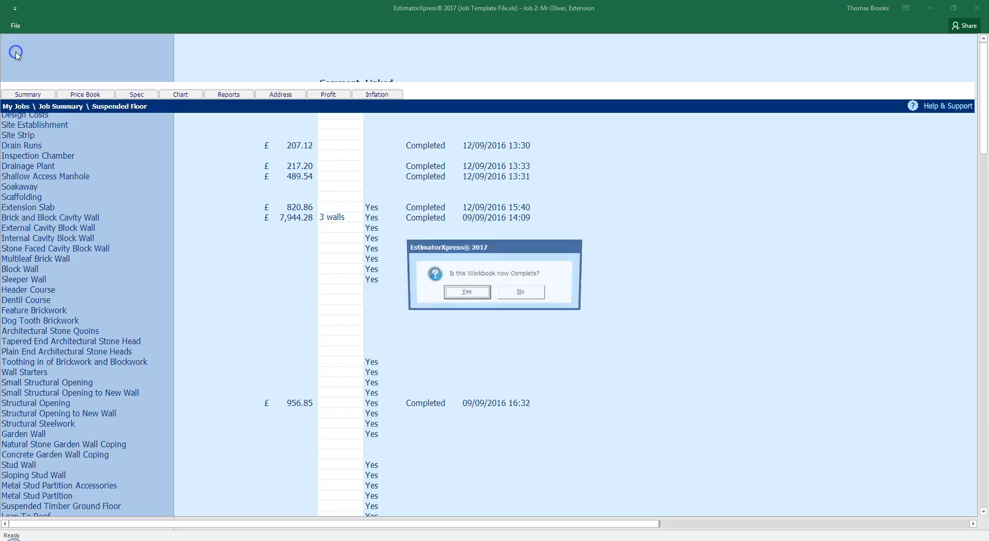
{"action": "left_click", "coordinate": [465, 293]}
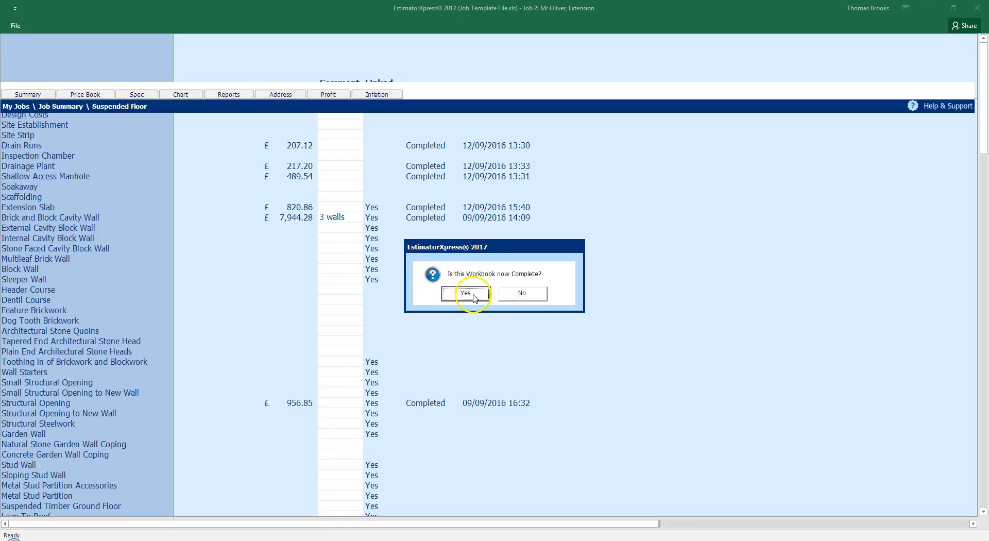